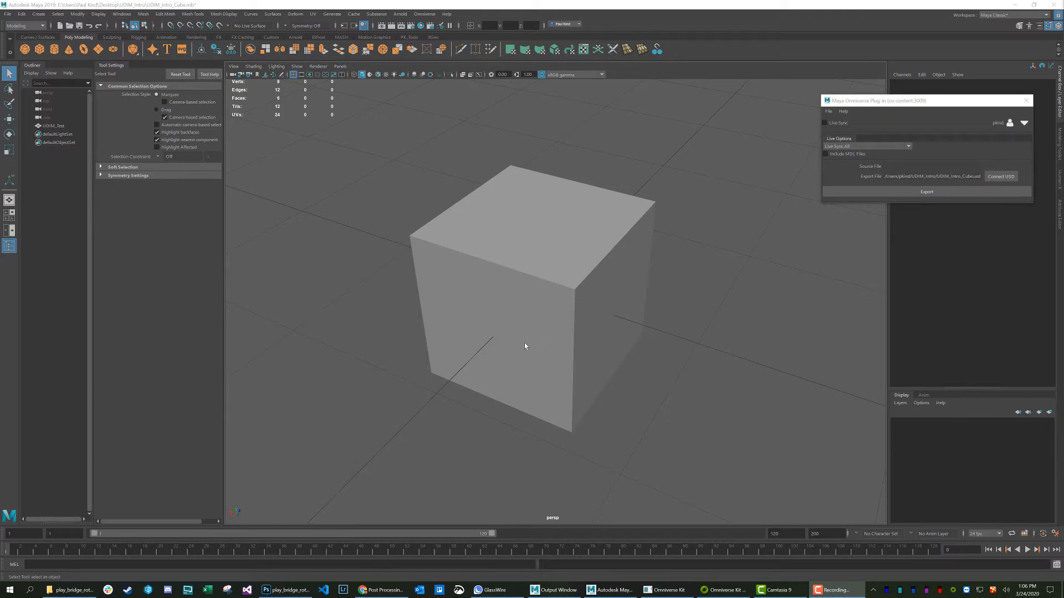
- Select the UDIM_Test cube, move the Omniverse plug-in window clear of the channel values, and show the cube's layout in the UV Editor
left_click(583, 339)
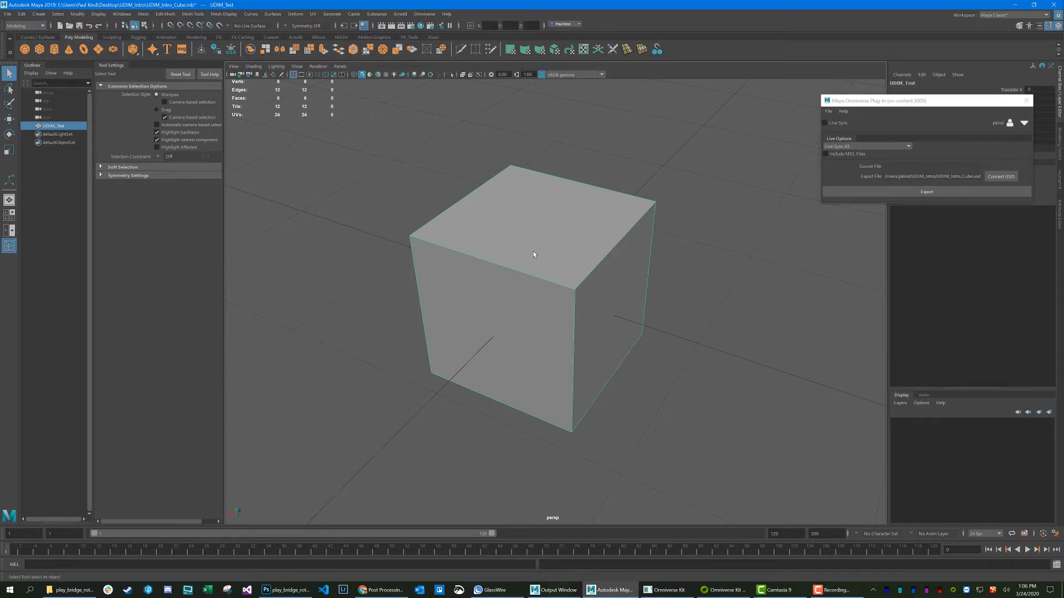
left_click_drag(875, 101, 874, 106)
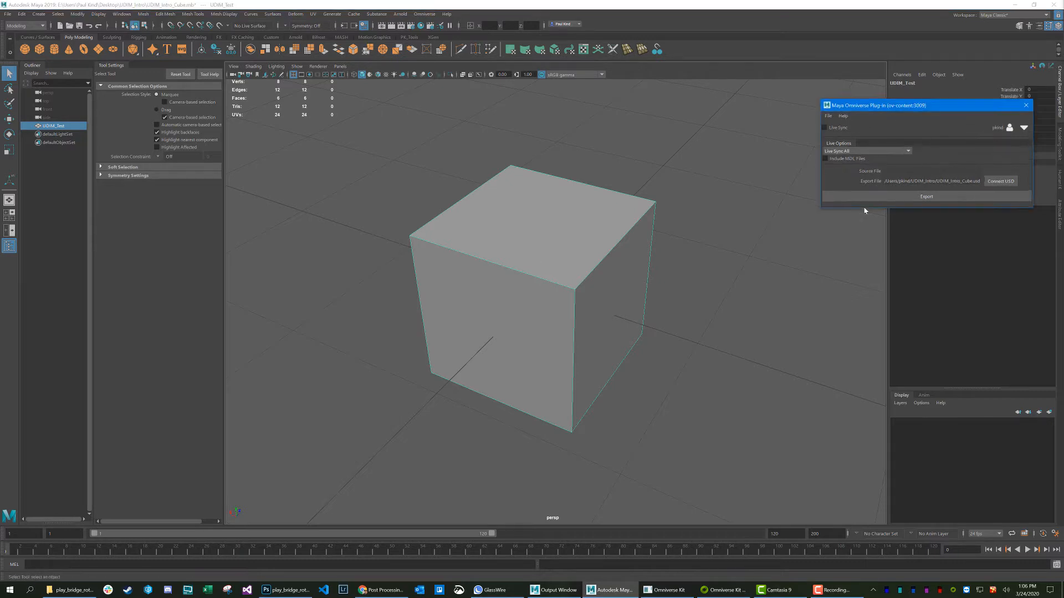
left_click_drag(864, 210, 862, 318)
left_click(587, 256)
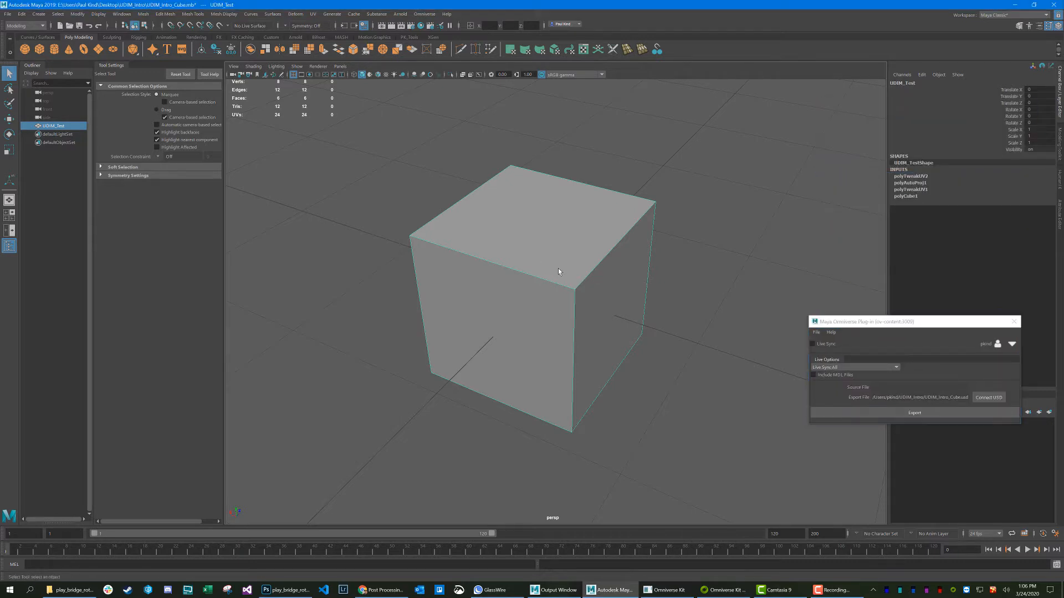
left_click(585, 50)
middle_click_drag(685, 332, 491, 338, "alt")
scroll(500, 344, "down", 1)
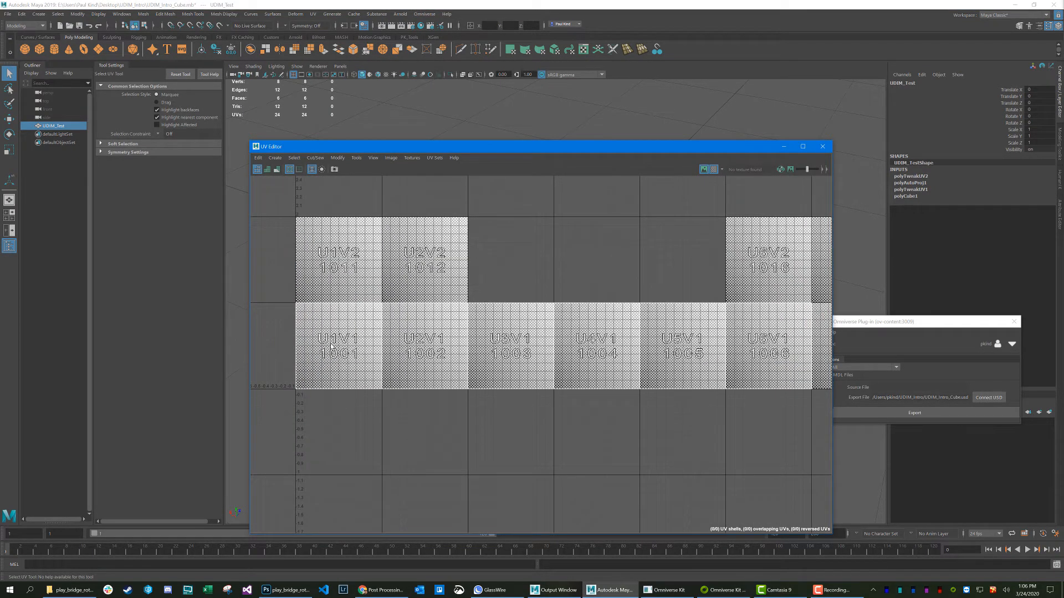
- Select the cube's UV shells one after another in UDIM tiles 1001 through 1006 to examine how they are laid out
right_click(421, 346)
left_click(383, 331)
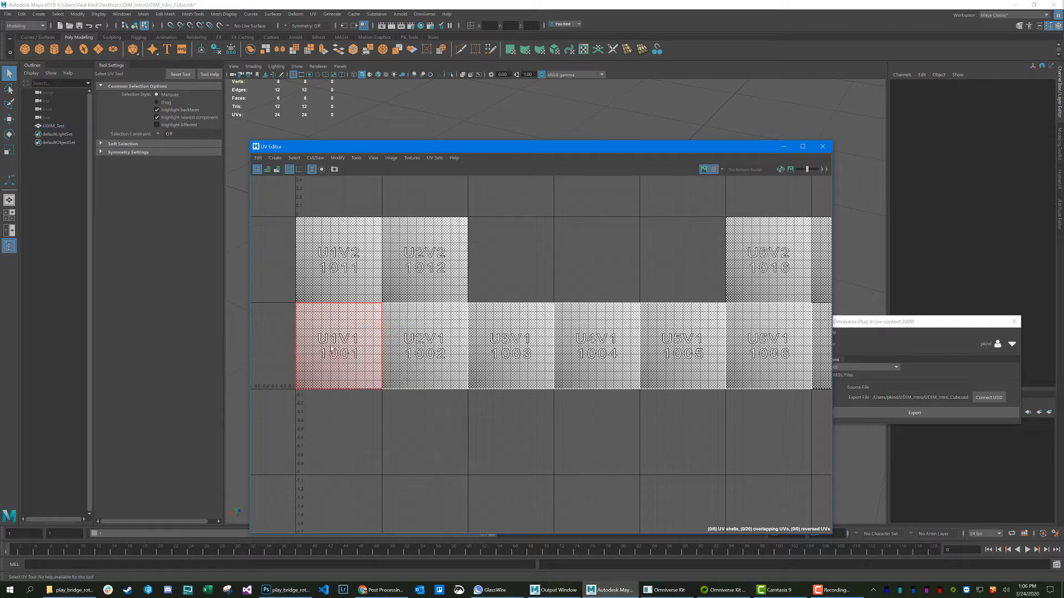
left_click(333, 349)
left_click(427, 345)
left_click(509, 340)
left_click(601, 339)
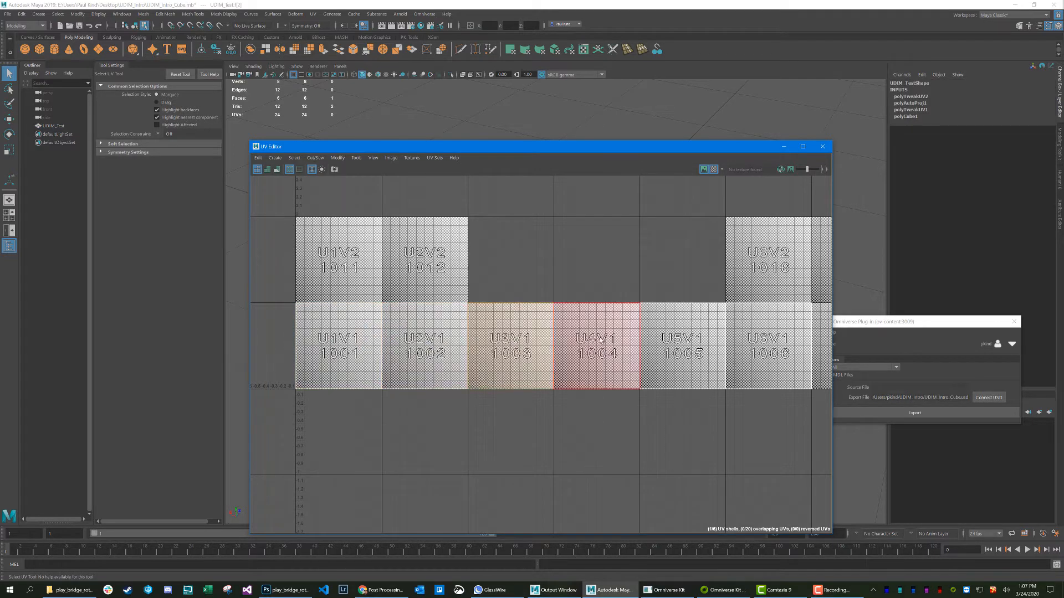
left_click(686, 350)
left_click(764, 346)
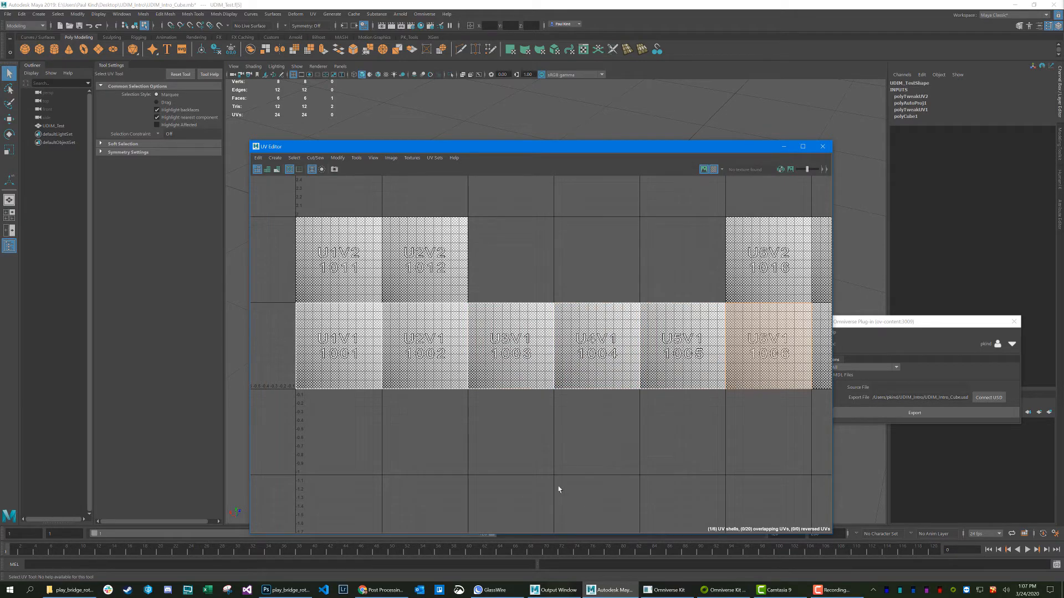
- Move the UV Editor away from the cube and examine the UDIM tile labels on the cube's faces
left_click_drag(324, 146, 665, 408)
left_click_drag(399, 302, 359, 318, "alt")
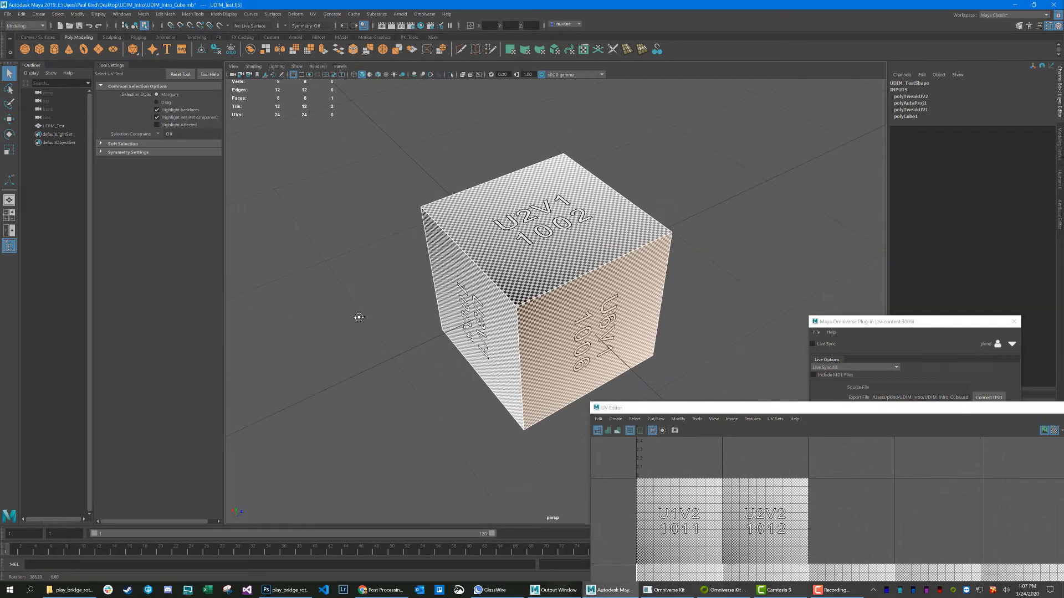
key("q")
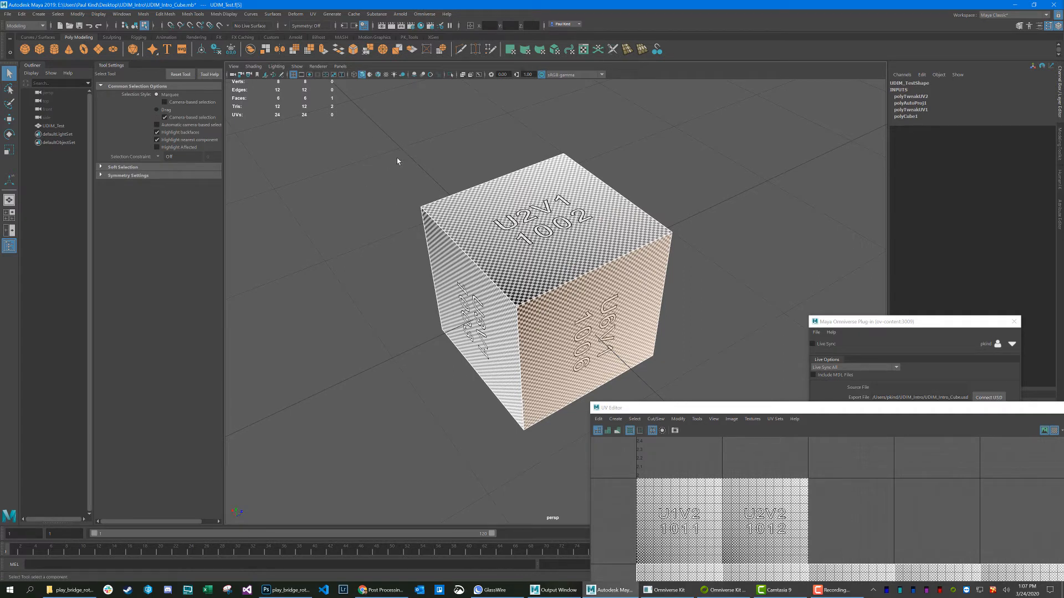
- Export the cube to the UDIM_Intro folder on Omniverse under the file name UDIM_Intro_Cube_2
left_click(422, 15)
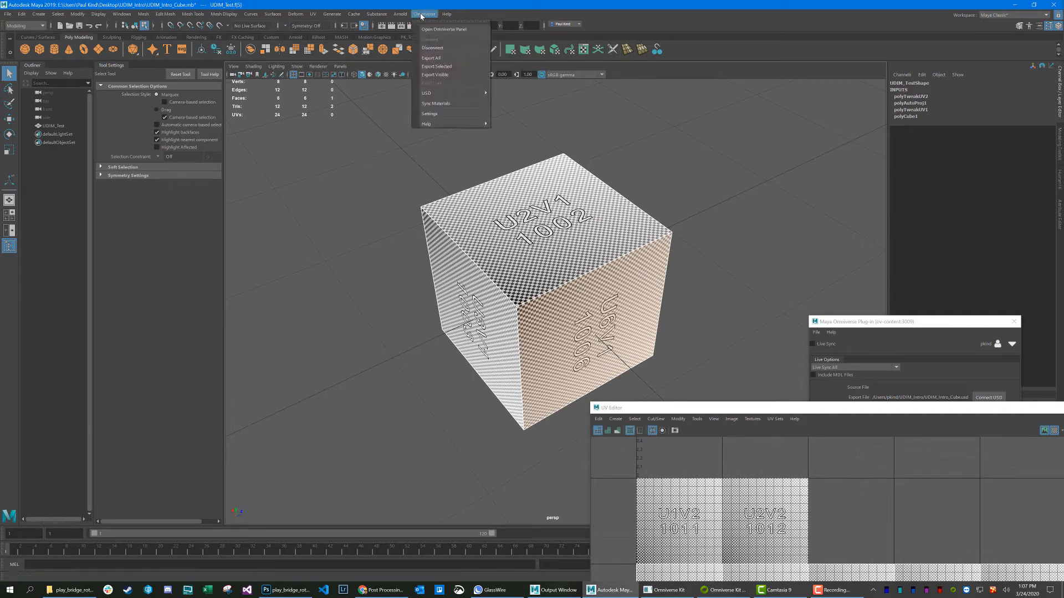
mouse_move(425, 97)
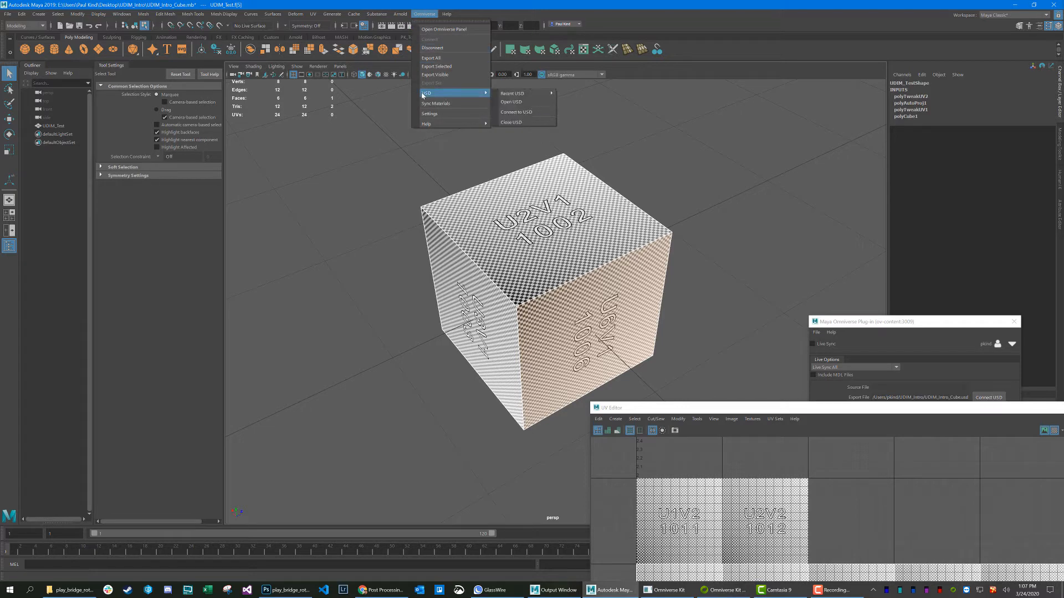
left_click(430, 68)
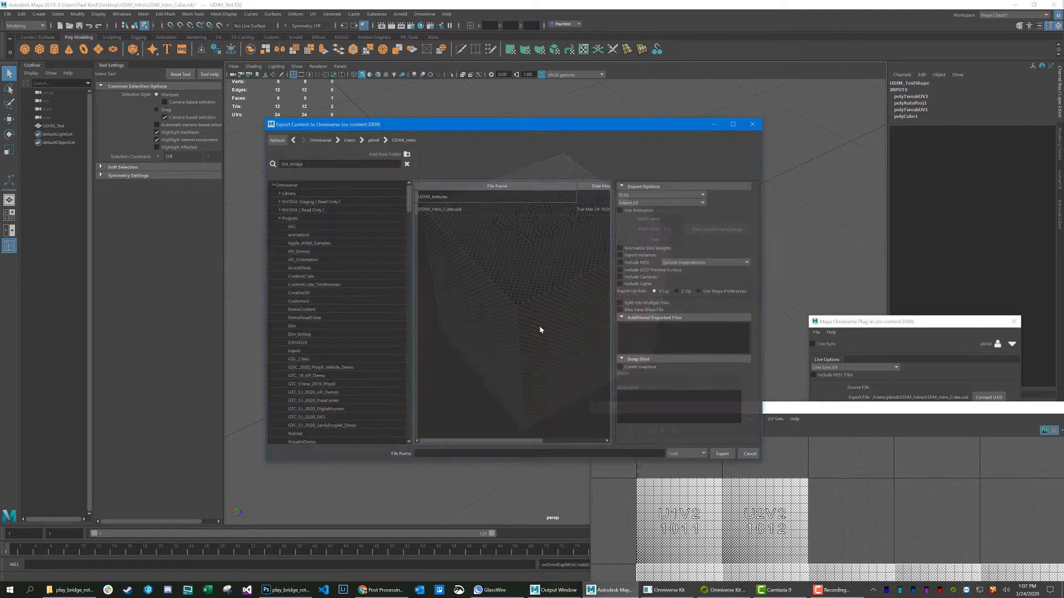
scroll(323, 248, "down", 10)
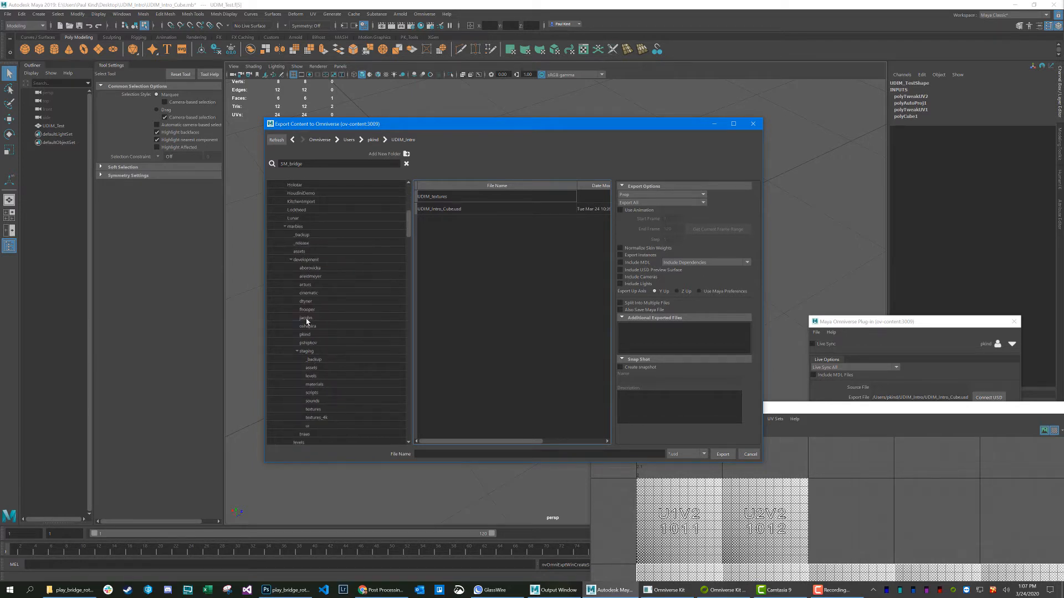
left_click(305, 334)
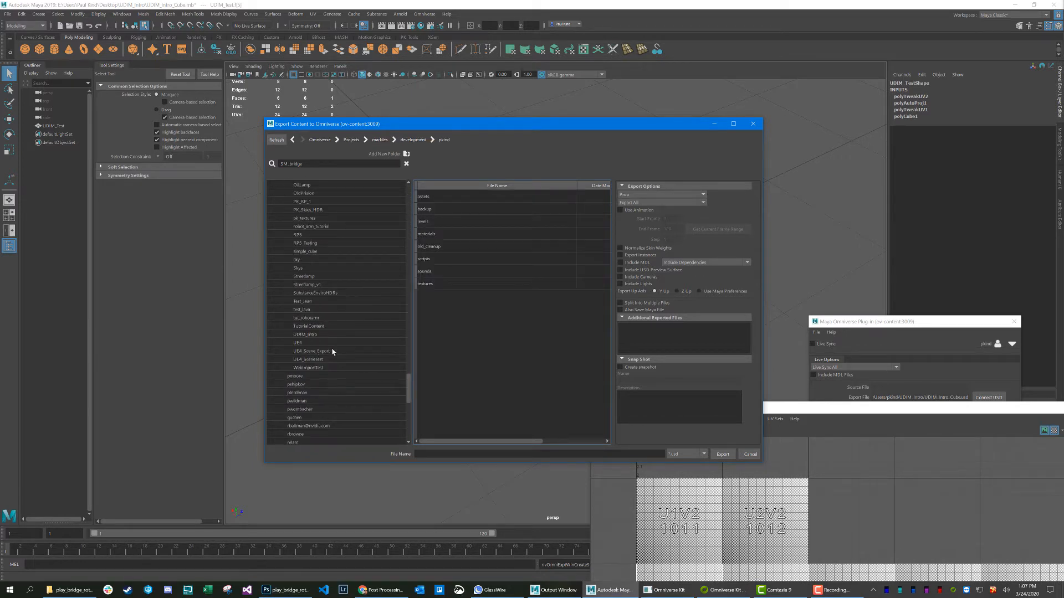
left_click(305, 336)
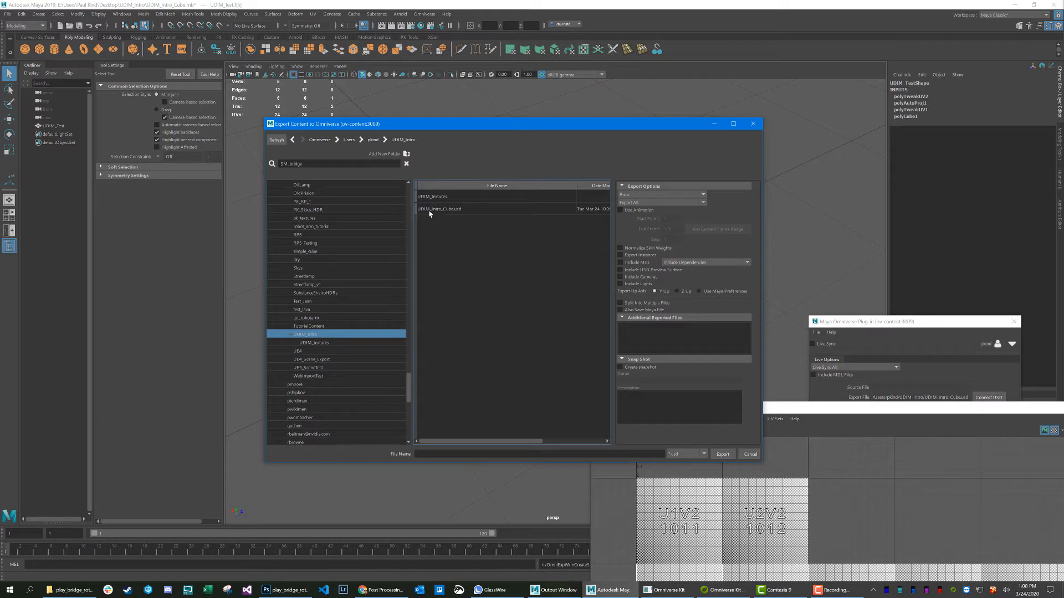
left_click(443, 452)
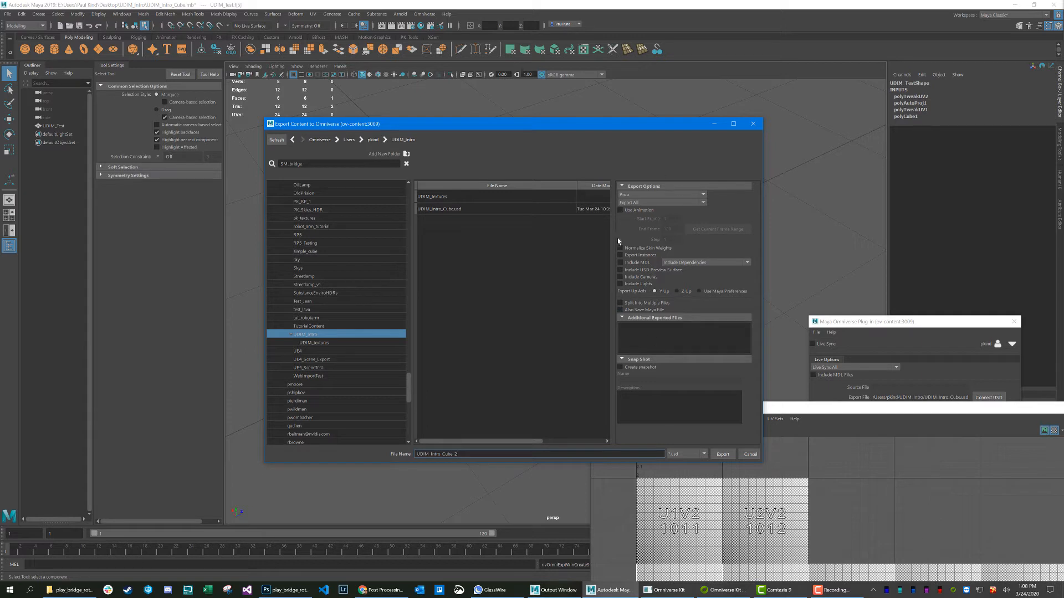
left_click(724, 455)
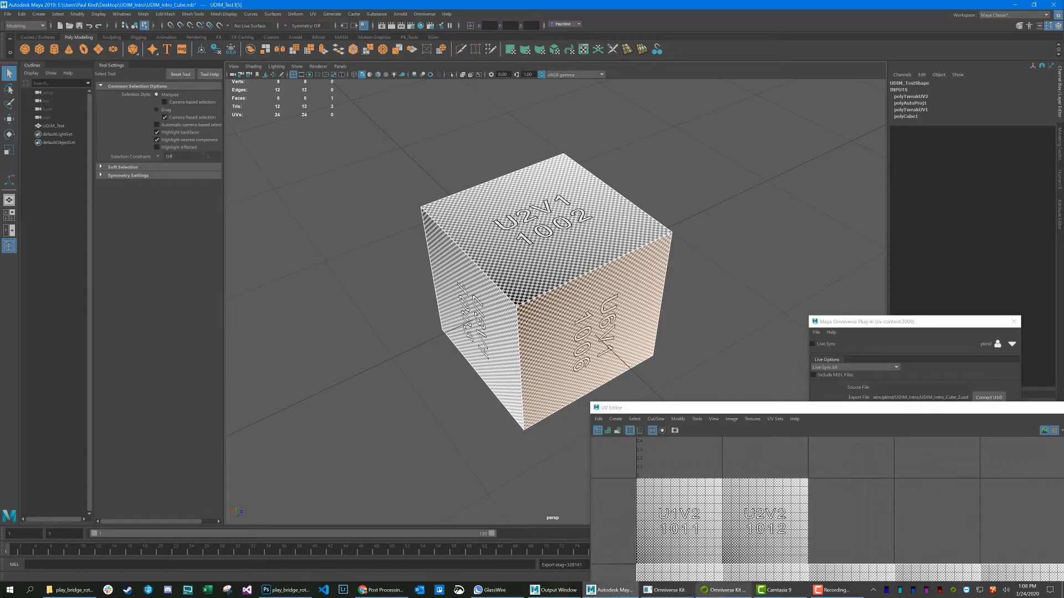
- Switch to Omniverse Kit, refresh the UDIM_Intro folder and open UDIM_Intro_Cube_2.usd
left_click(723, 590)
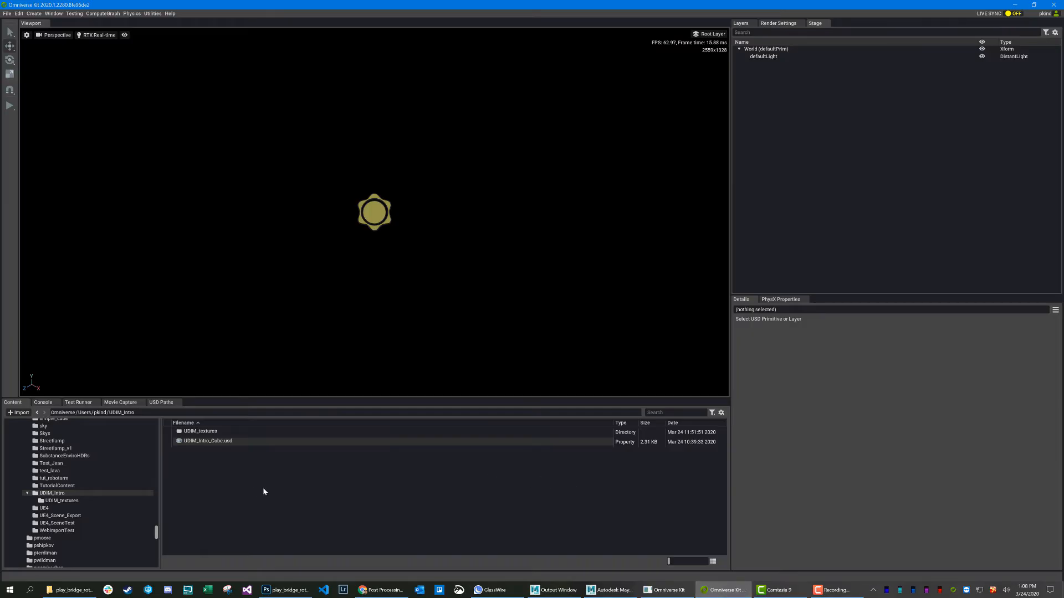
right_click(231, 480)
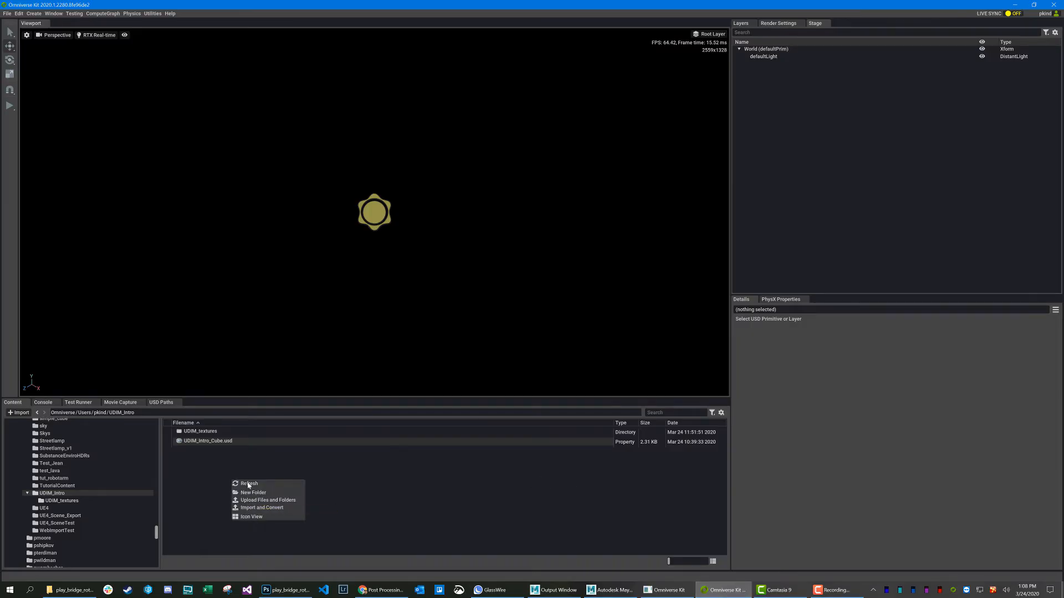
left_click(247, 484)
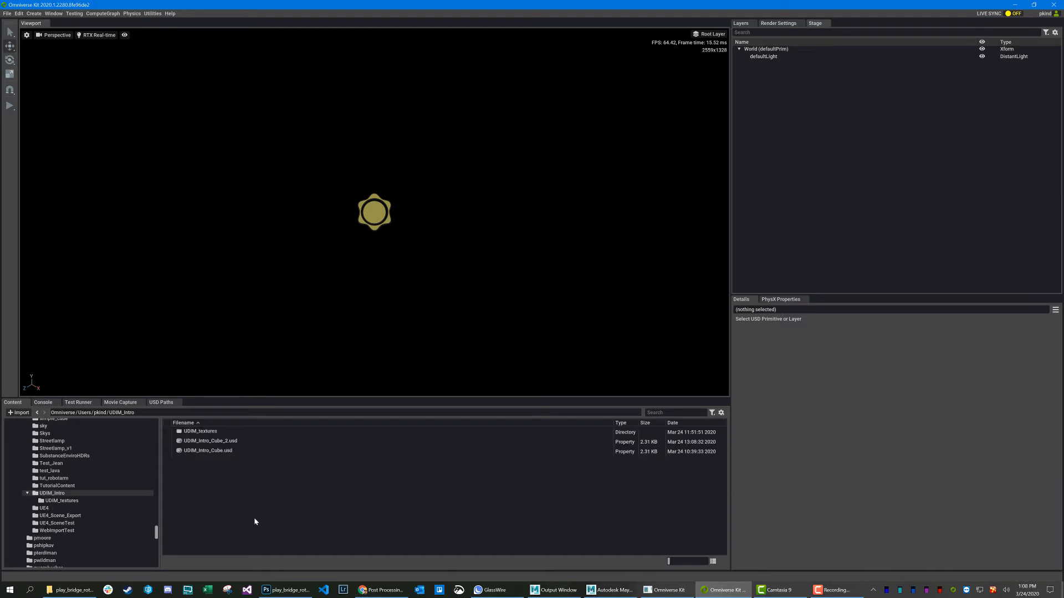
double_click(214, 441)
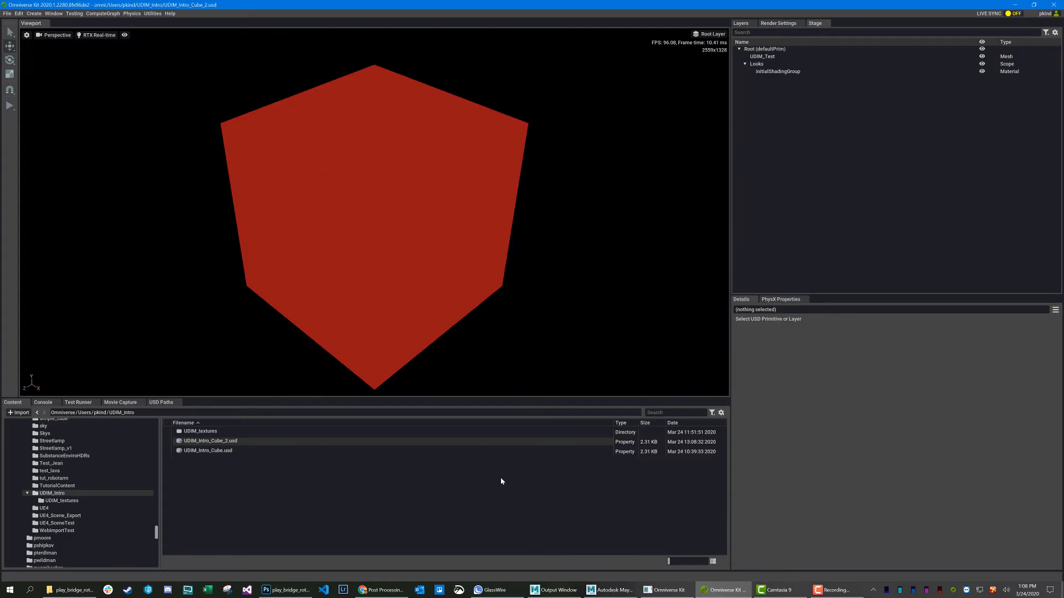
left_click_drag(423, 216, 396, 161, "alt")
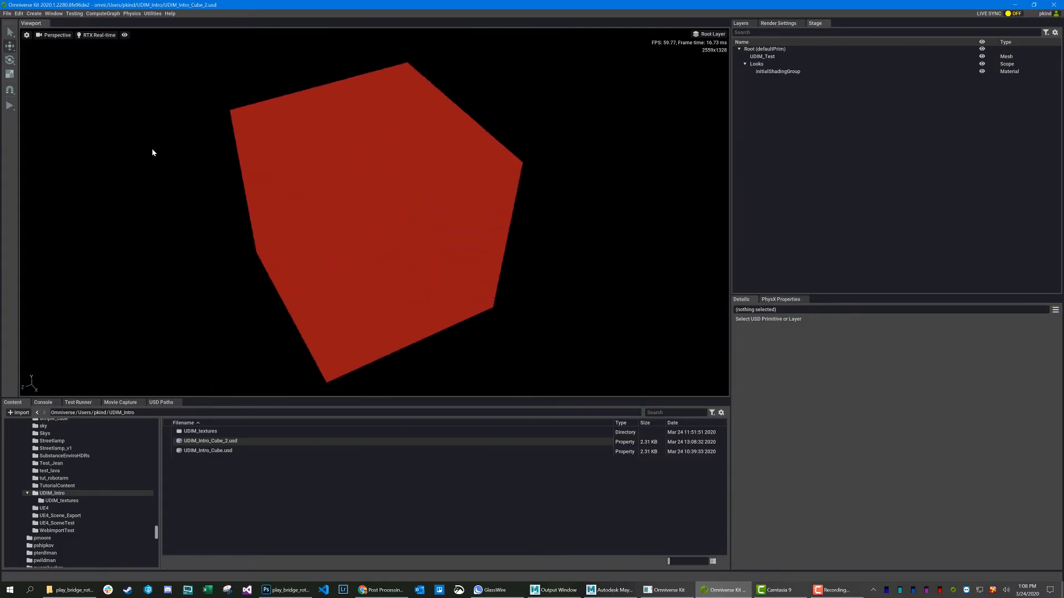
- Delete the initialShadingGroup material from the stage and create a new OmniPBR material
left_click(767, 72)
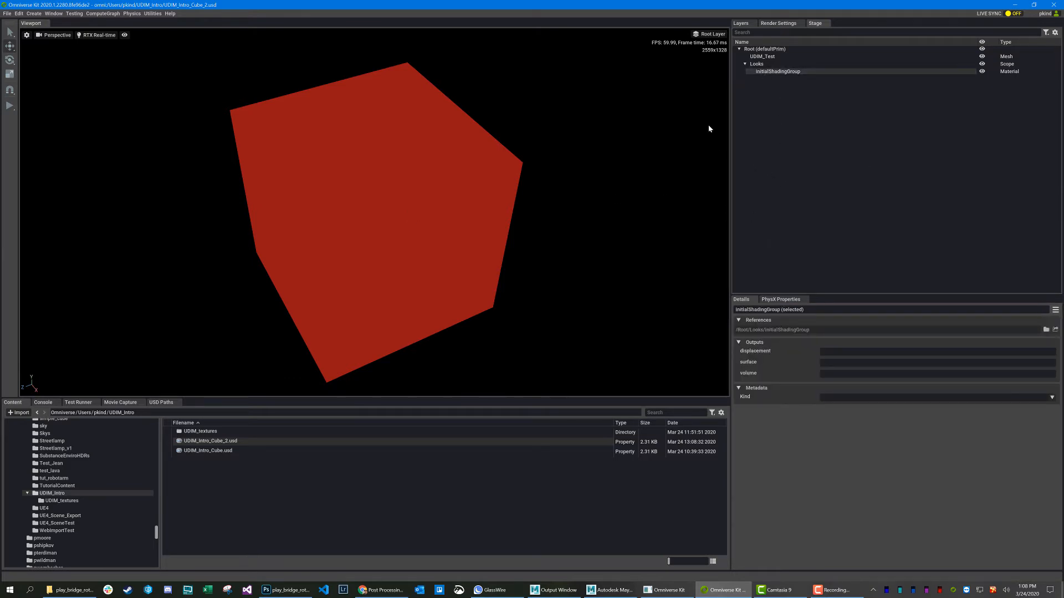
key("Delete")
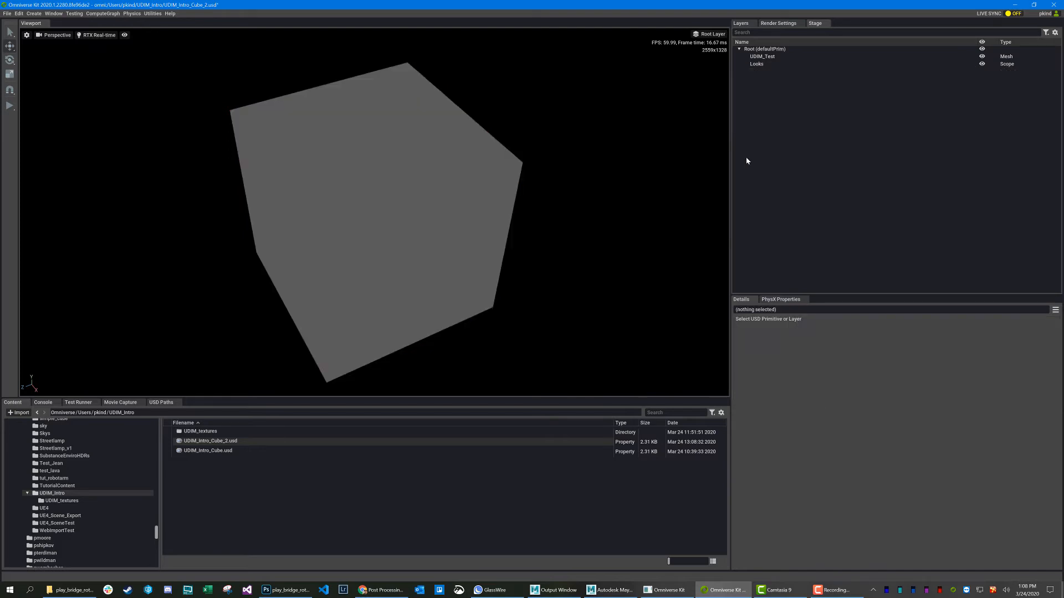
left_click(33, 13)
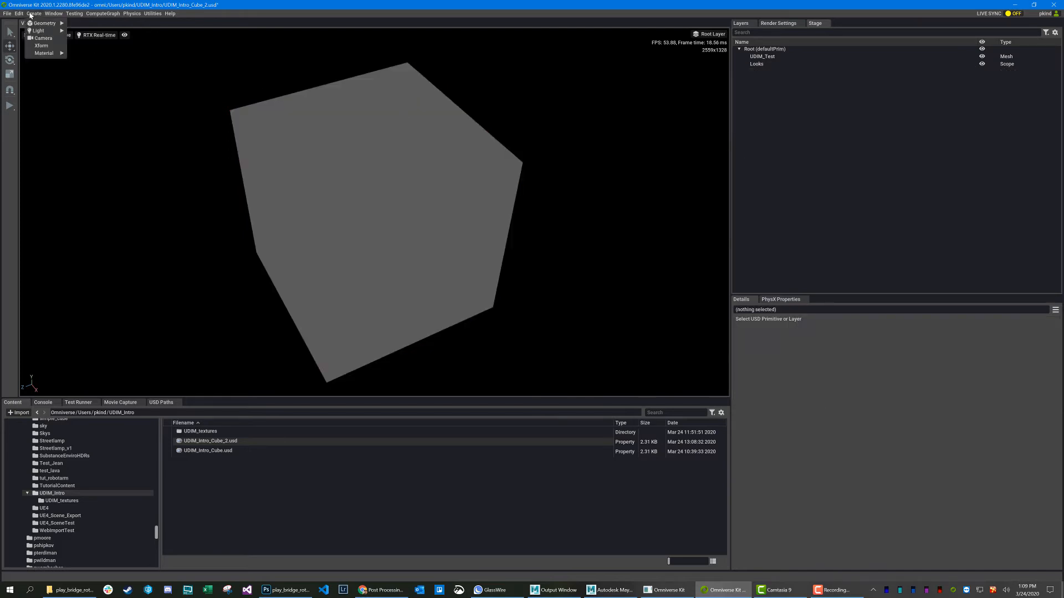
mouse_move(45, 53)
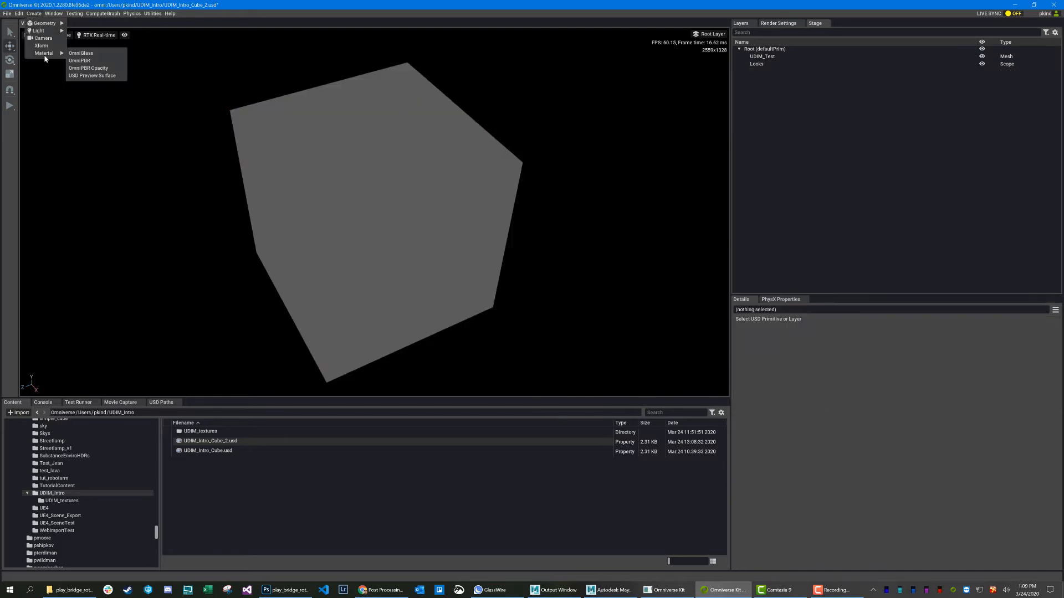
left_click(77, 60)
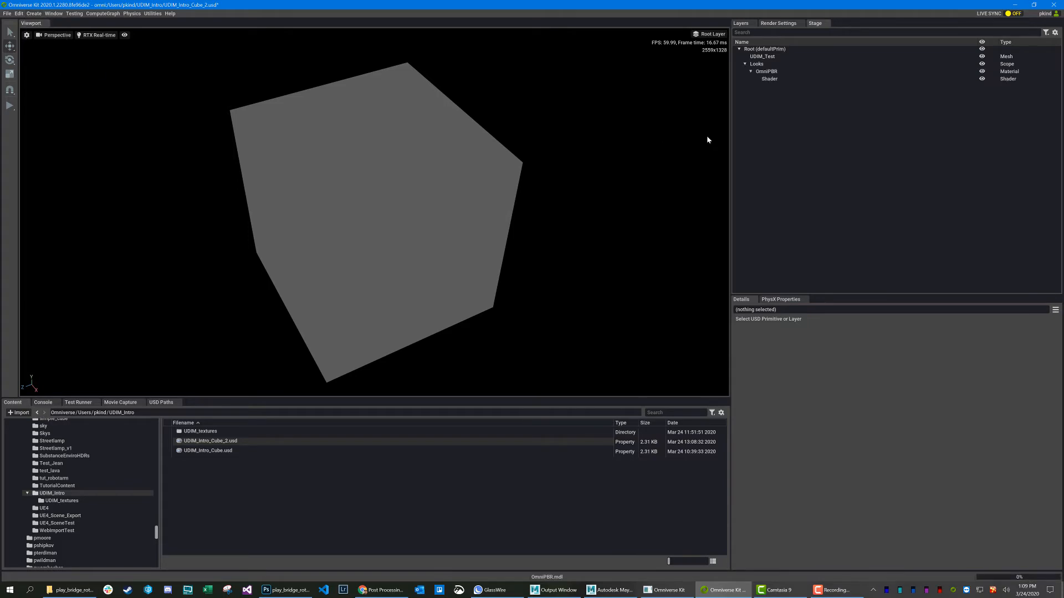
left_click(766, 73)
- Assign /Root/Looks/OmniPBR as the child material of the cube's Root prim
left_click(397, 180)
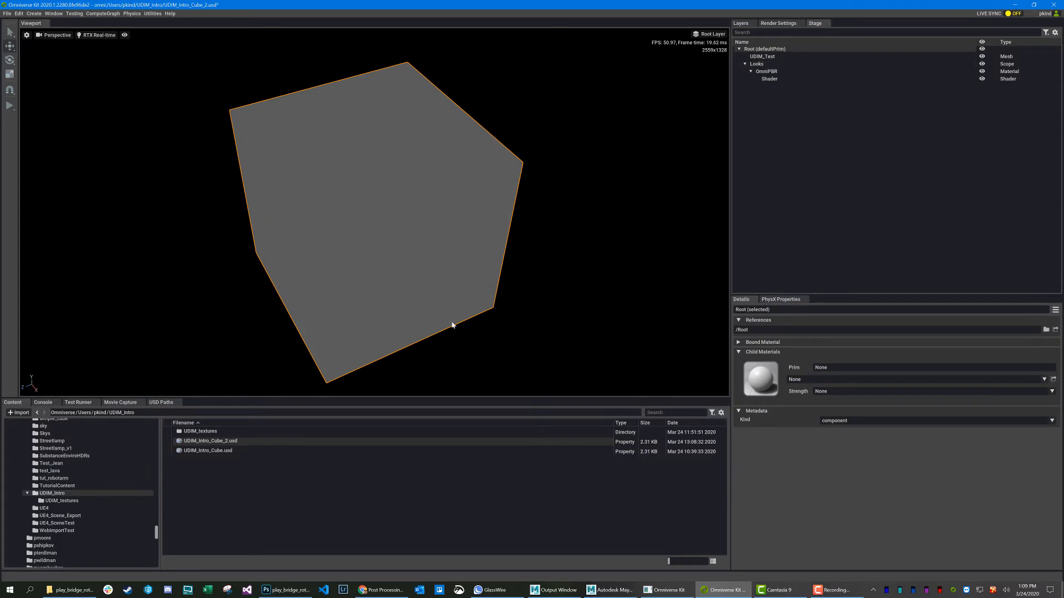
left_click(797, 380)
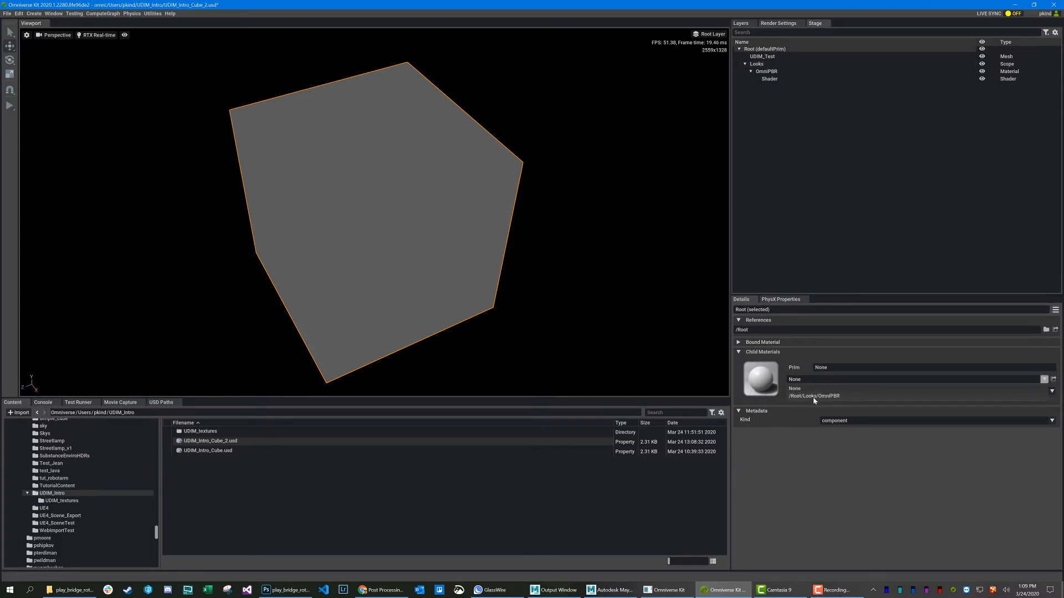
left_click(813, 396)
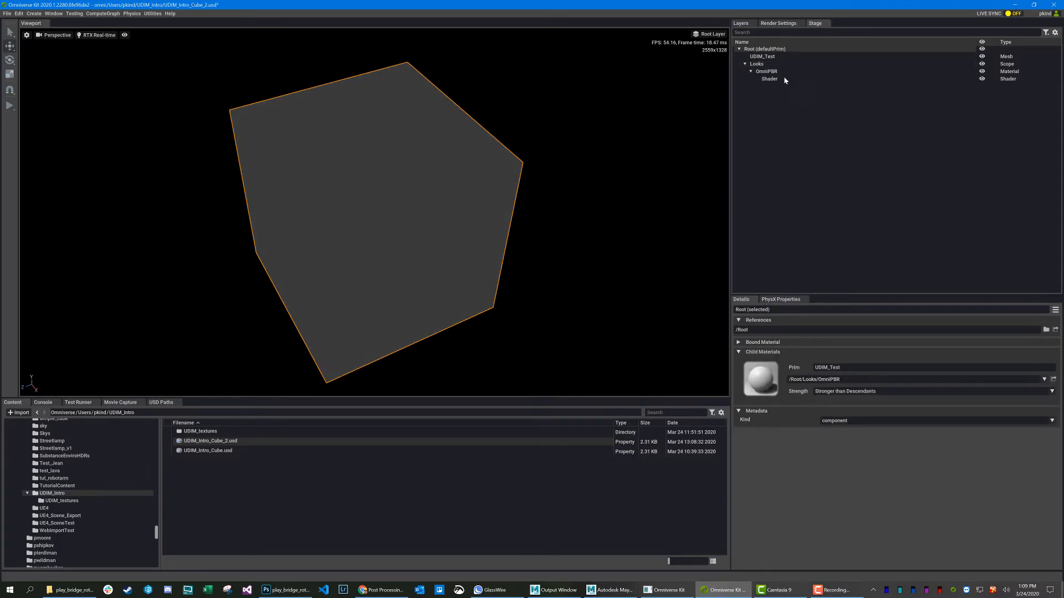
- Assign udim.1004.jpg from the UDIM_textures folder as the OmniPBR material's Albedo Map and inspect the textured cube
left_click(768, 72)
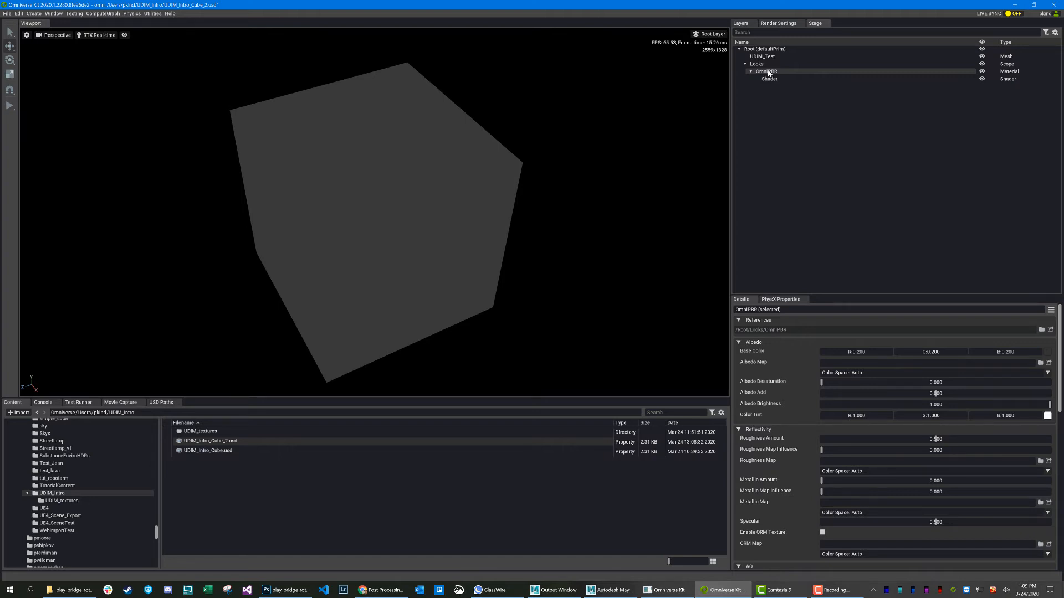
double_click(197, 433)
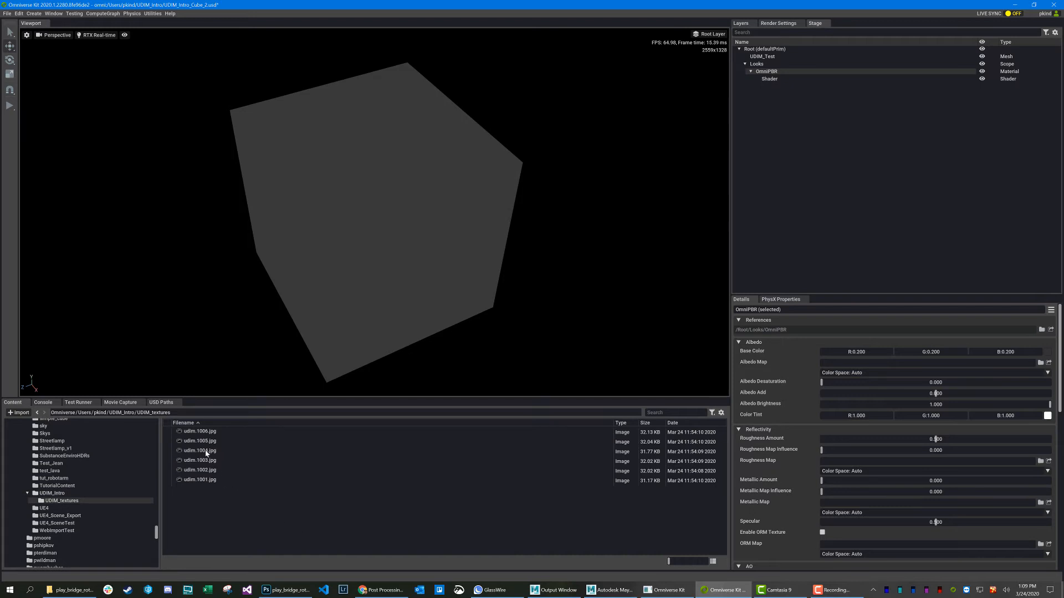
left_click_drag(210, 450, 869, 367)
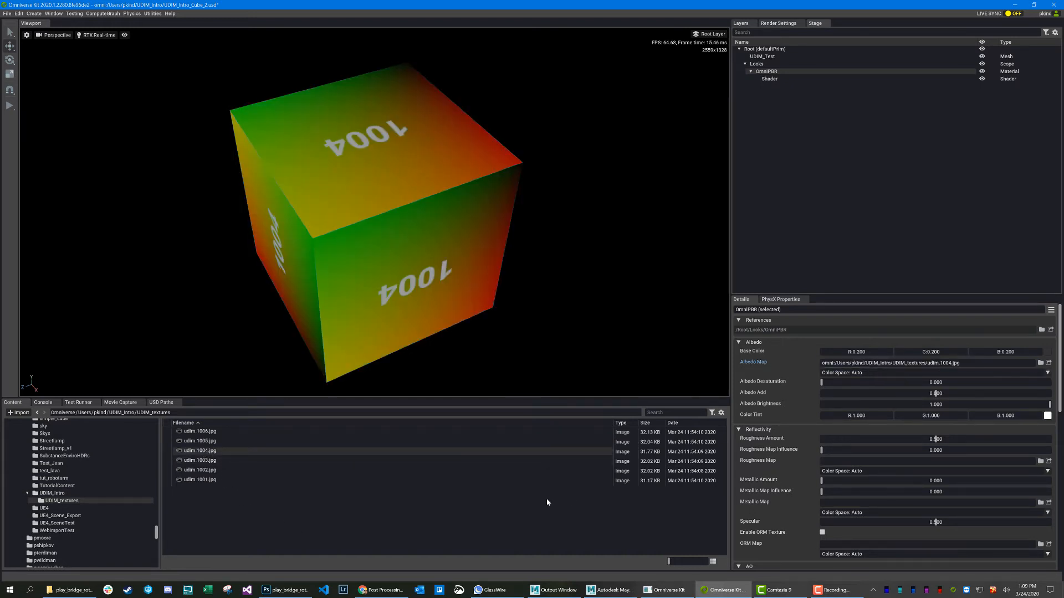
left_click_drag(460, 266, 423, 224, "alt")
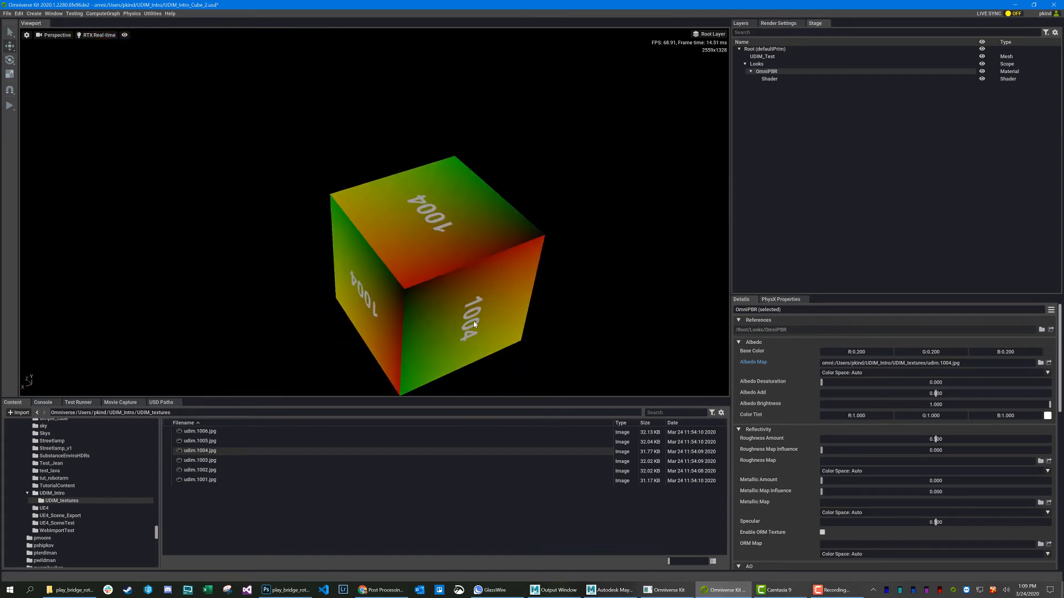
left_click_drag(474, 324, 392, 308, "alt")
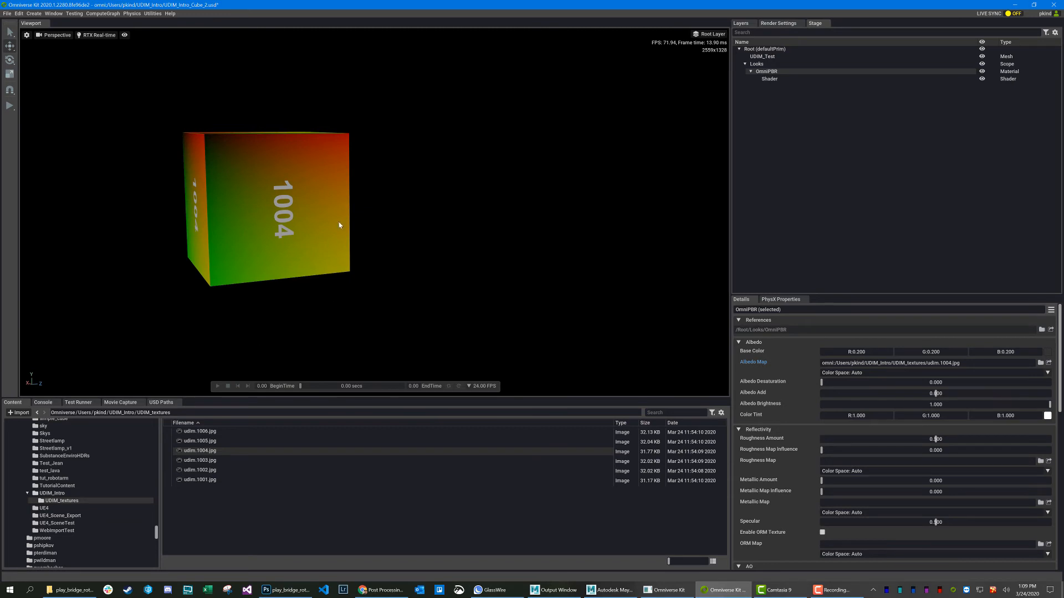
- Replace the tile number 1004 in the OmniPBR material's Albedo Map file name with <UDIM>, making it udim.<UDIM>.jpg, and inspect the cube's faces
left_click_drag(340, 225, 259, 329, "alt")
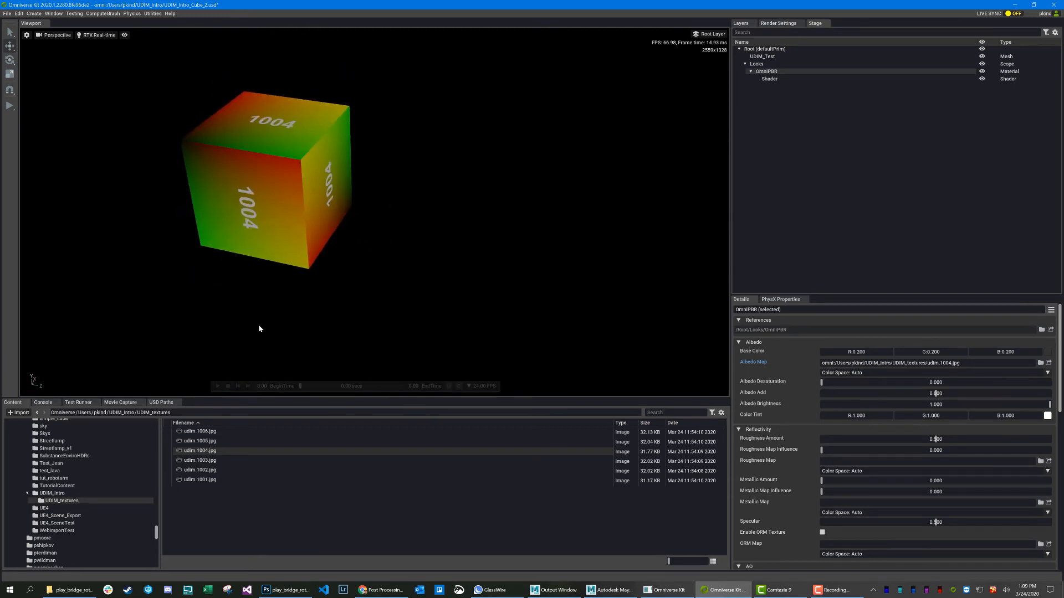
left_click_drag(297, 237, 389, 256, "alt")
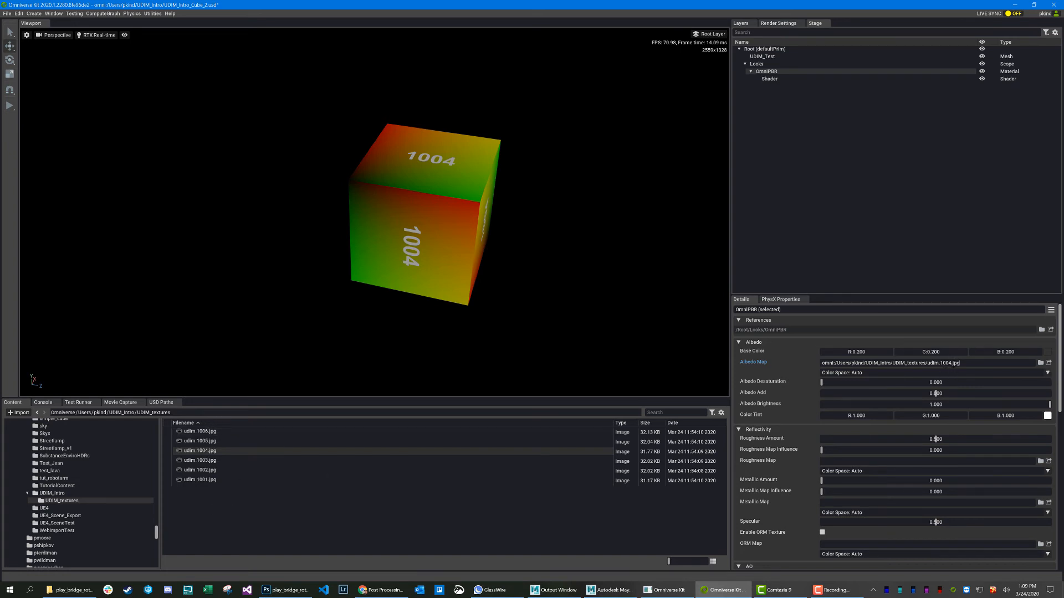
left_click(951, 363)
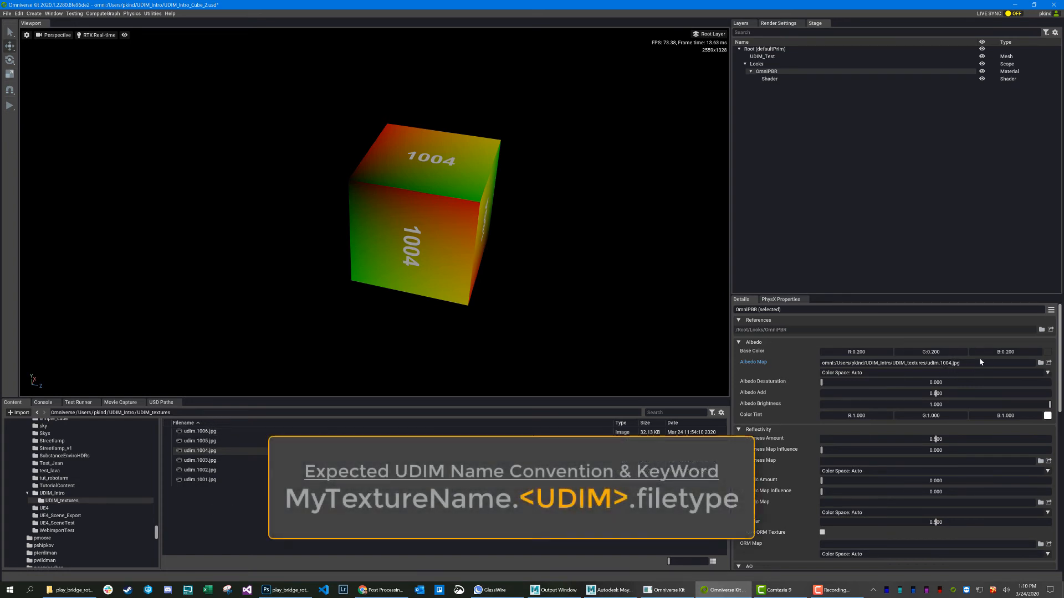
key("BackSpace")
key("BackSpace")
key("BackSpace")
key("BackSpace")
type("<UDIM>")
key("Return")
left_click_drag(674, 286, 396, 200, "alt")
left_click_drag(422, 206, 516, 268, "alt")
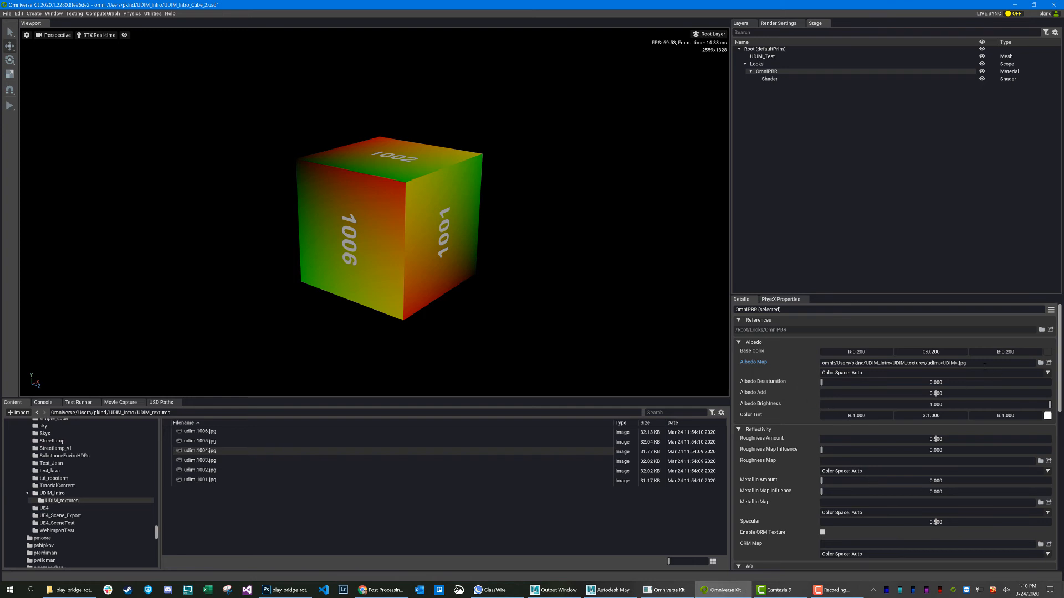
- Examine the OmniPBR material's Albedo Map path, highlighting the full path and its <UDIM> keyword
left_click_drag(953, 364, 816, 368)
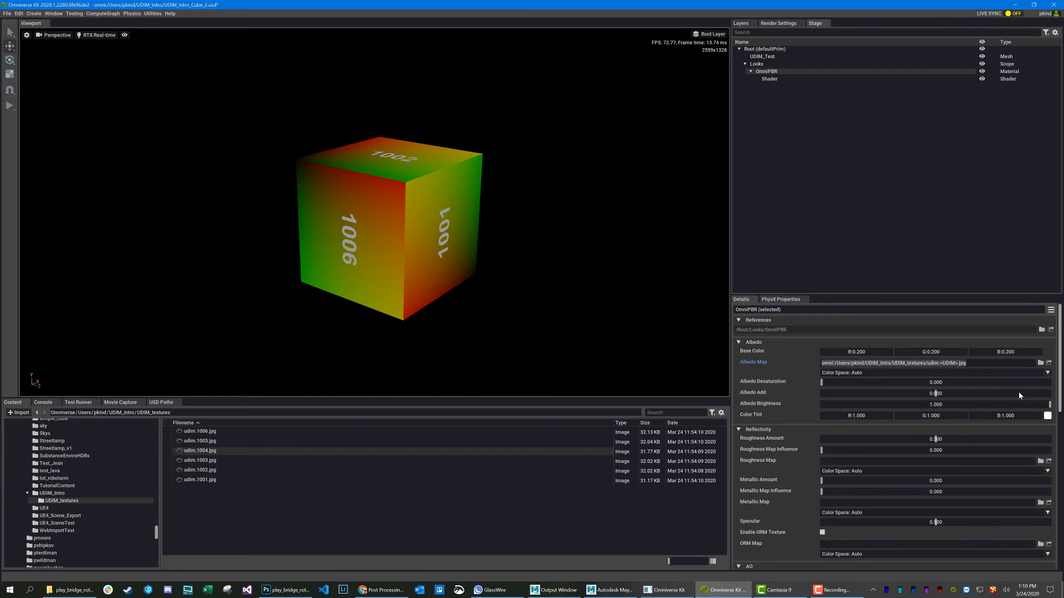
double_click(949, 363)
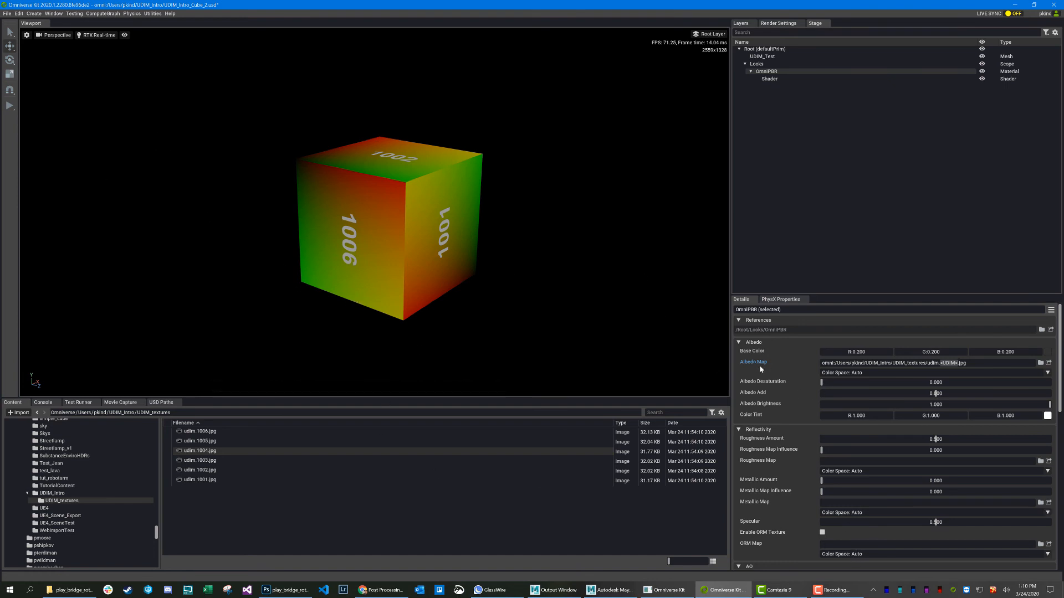
left_click(973, 364)
left_click_drag(997, 364, 804, 366)
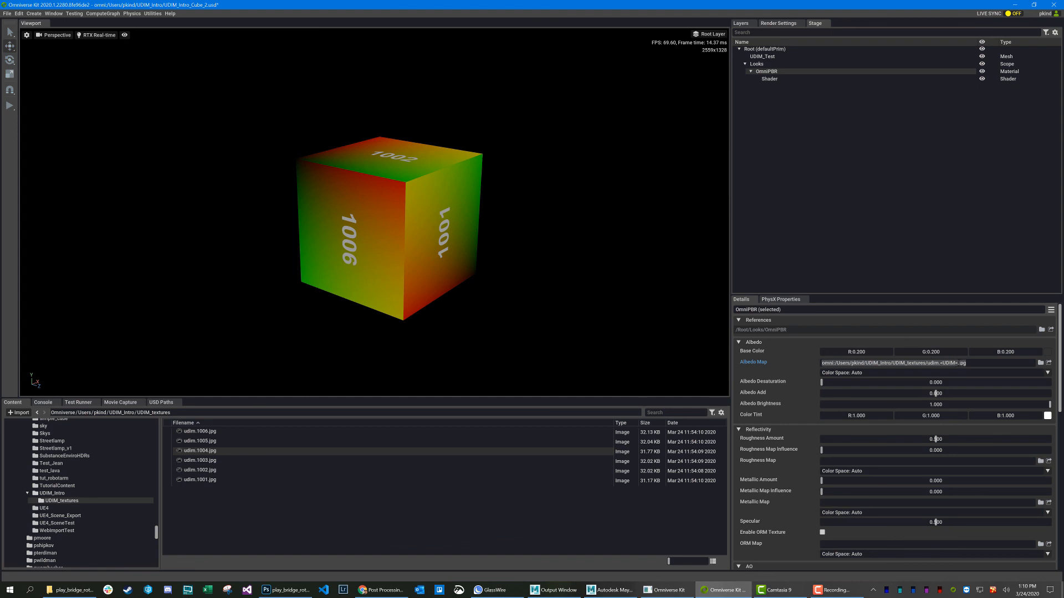
left_click(958, 363)
left_click_drag(958, 364, 941, 364)
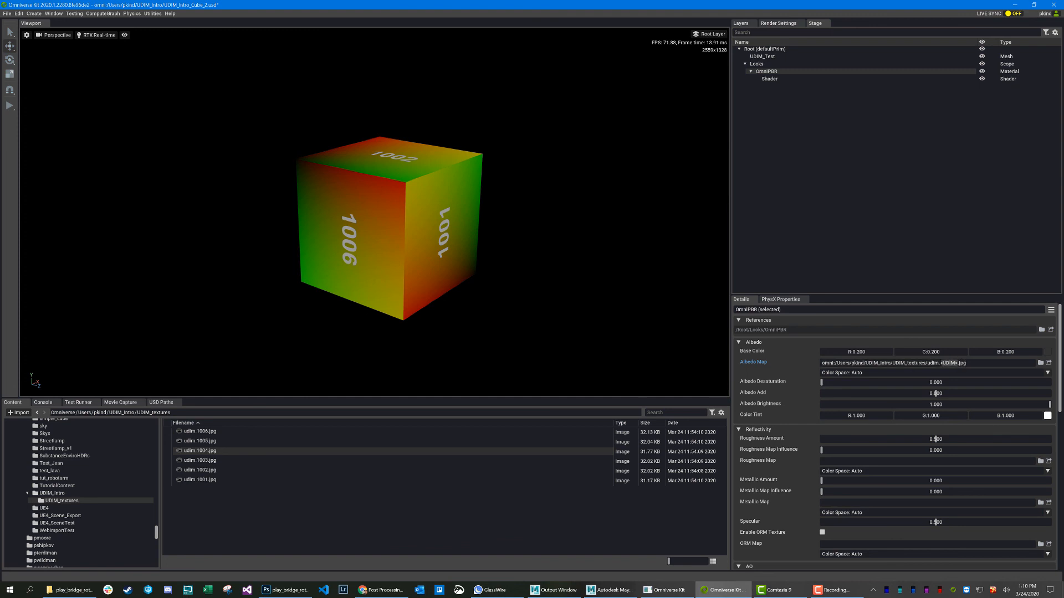